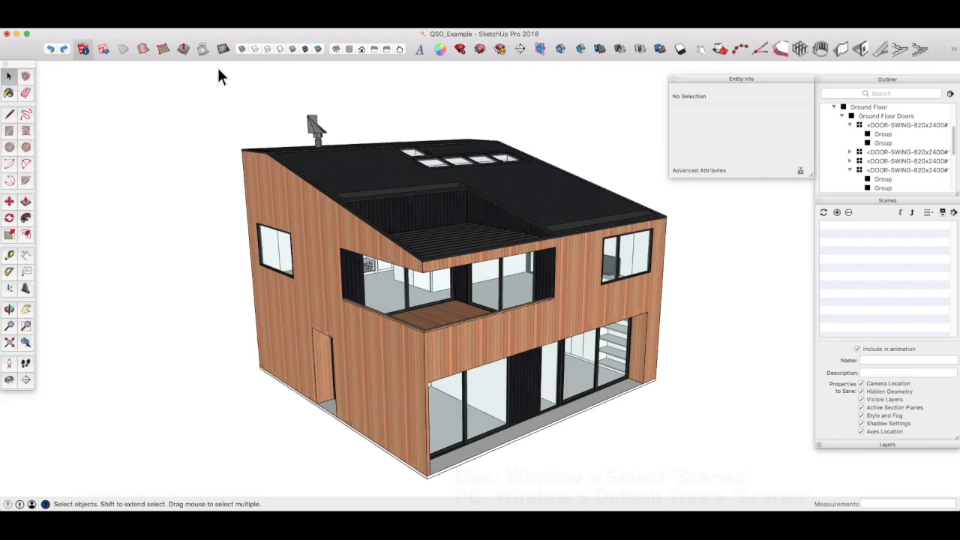
# - Show the Scenes panel and save the current view as a scene named Working
pyautogui.click(240, 21)
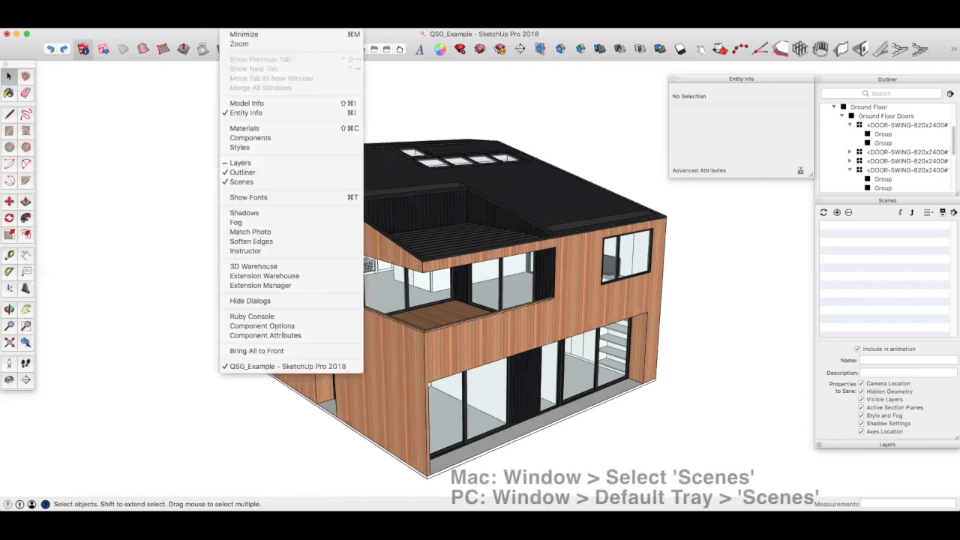
pyautogui.click(240, 184)
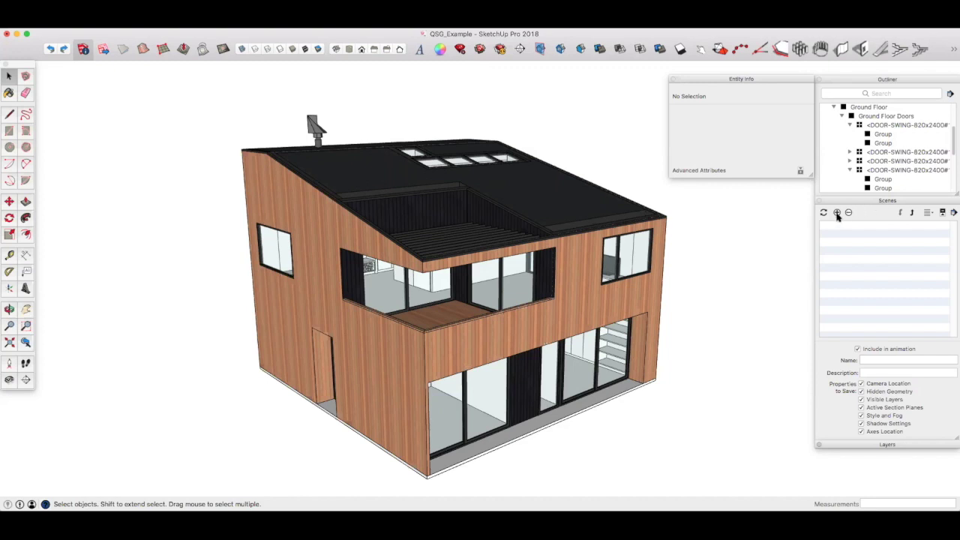
pyautogui.click(837, 213)
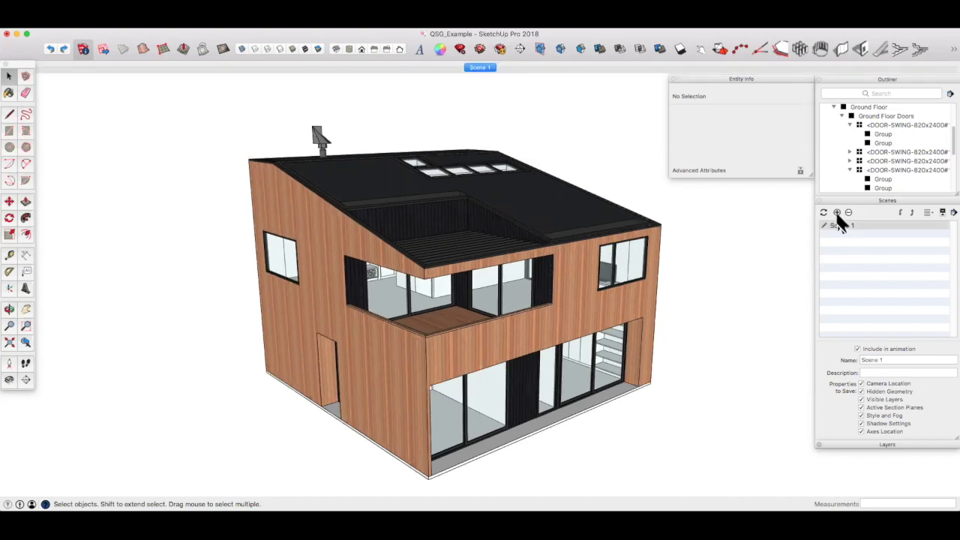
pyautogui.click(887, 360)
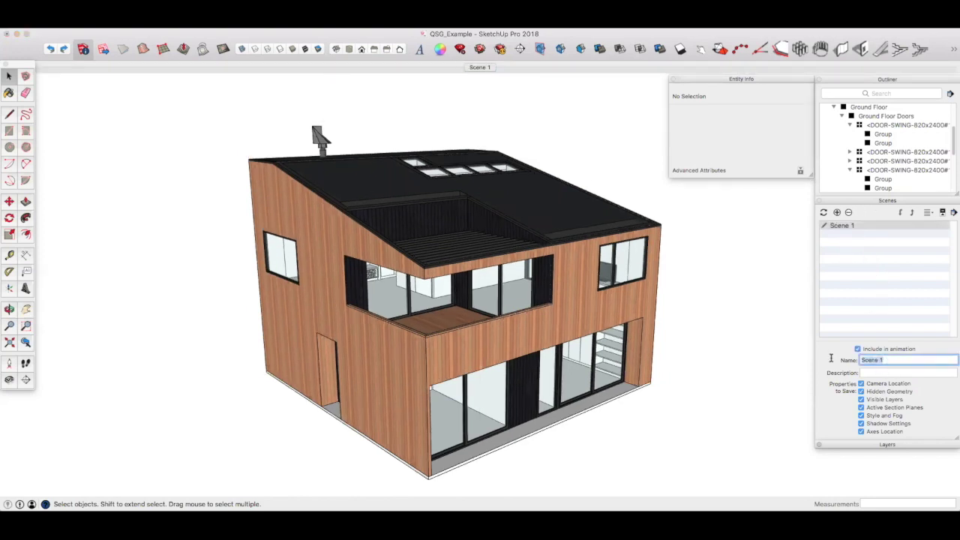
pyautogui.write('Working')
pyautogui.press('Return')
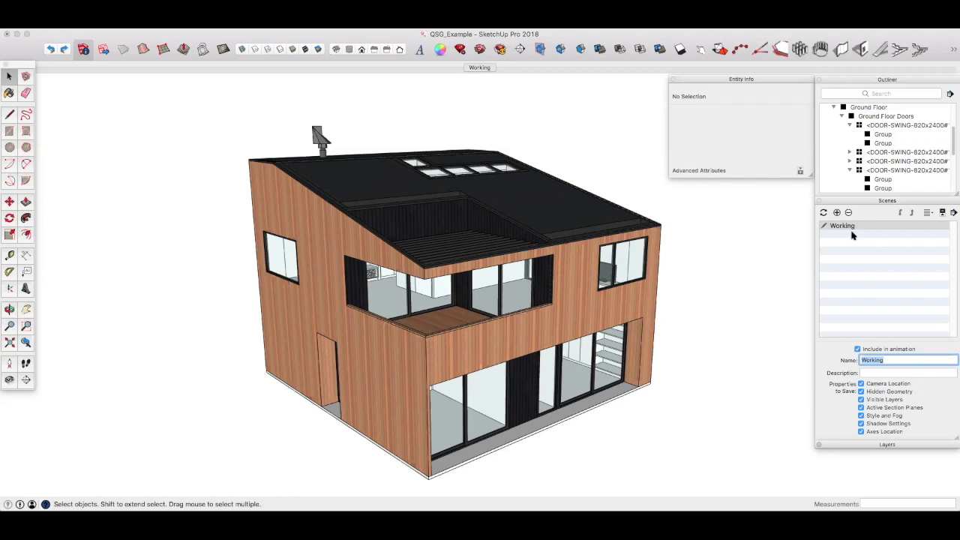
# - Add a second scene named North Elevation
pyautogui.click(837, 213)
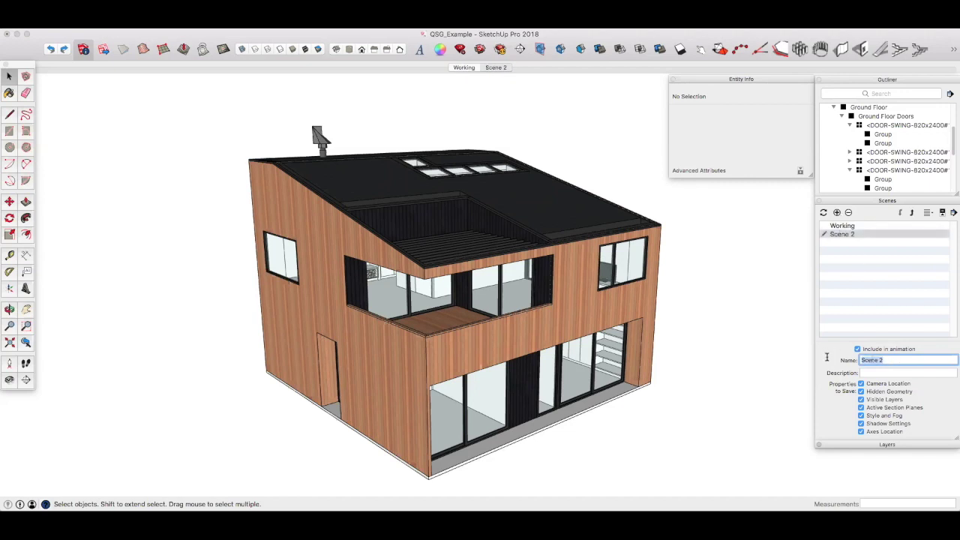
pyautogui.write('North Elevation')
pyautogui.press('Return')
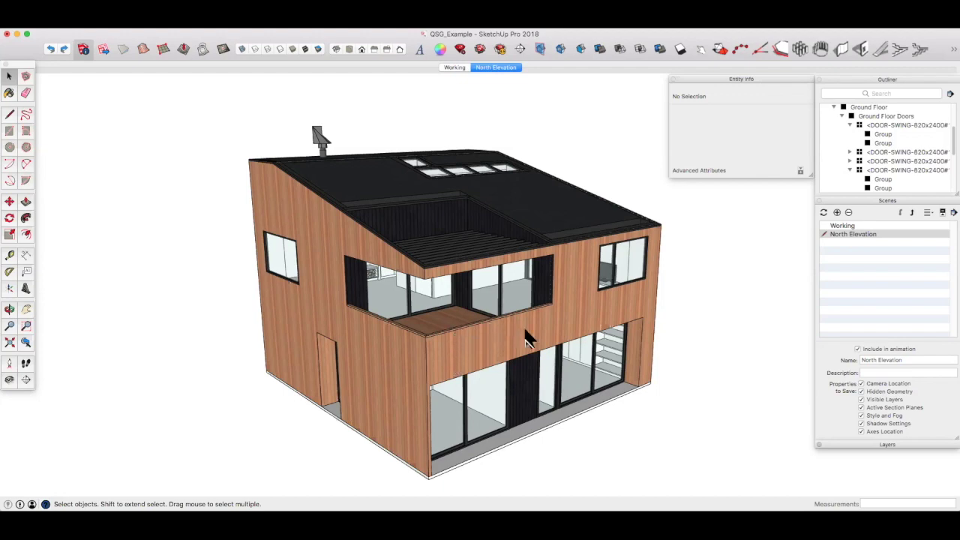
# - Orbit the house toward its front facade, then try the Top standard view
pyautogui.moveTo(506, 326); pyautogui.dragTo(352, 279, button='middle')
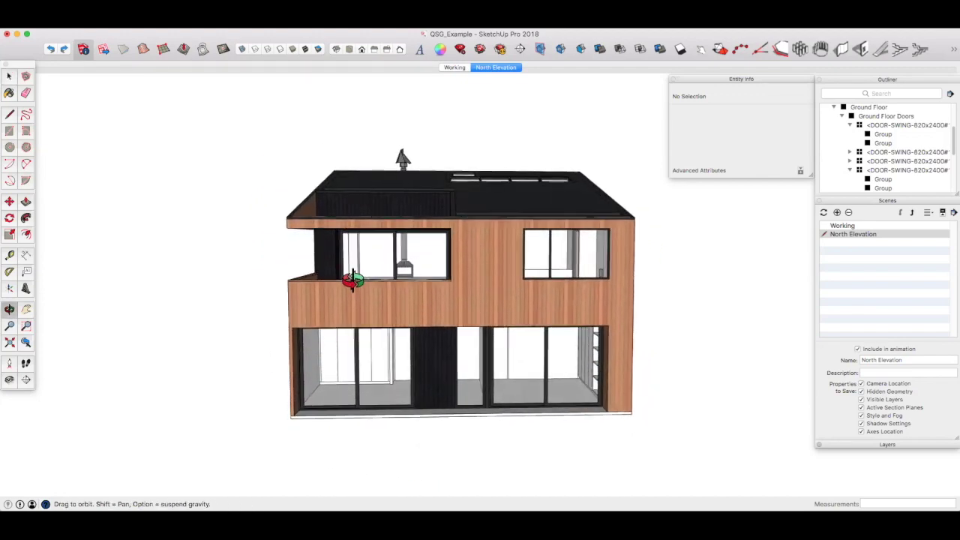
pyautogui.moveTo(412, 292)
pyautogui.mouseDown(button='middle')
pyautogui.moveTo(407, 266)
pyautogui.moveTo(409, 288)
pyautogui.mouseUp(button='middle')
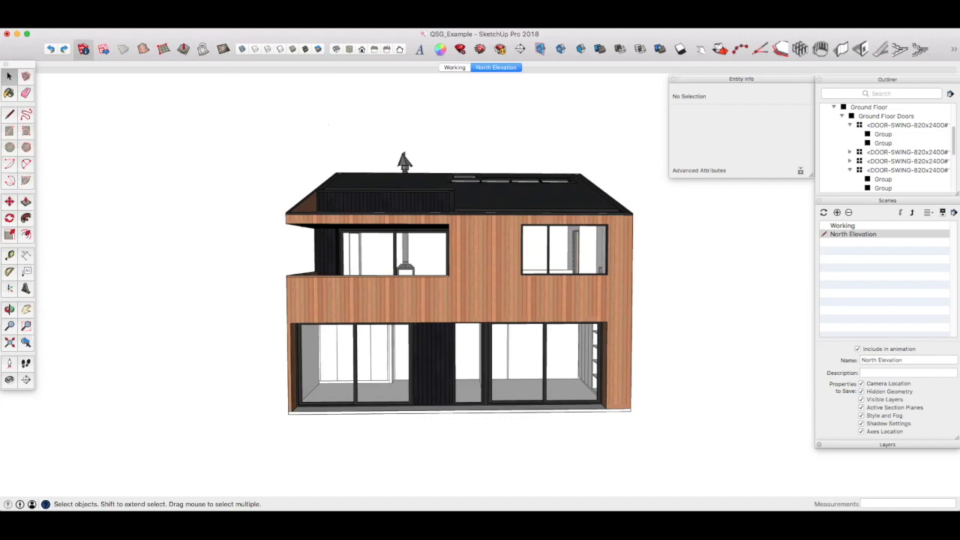
pyautogui.click(177, 22)
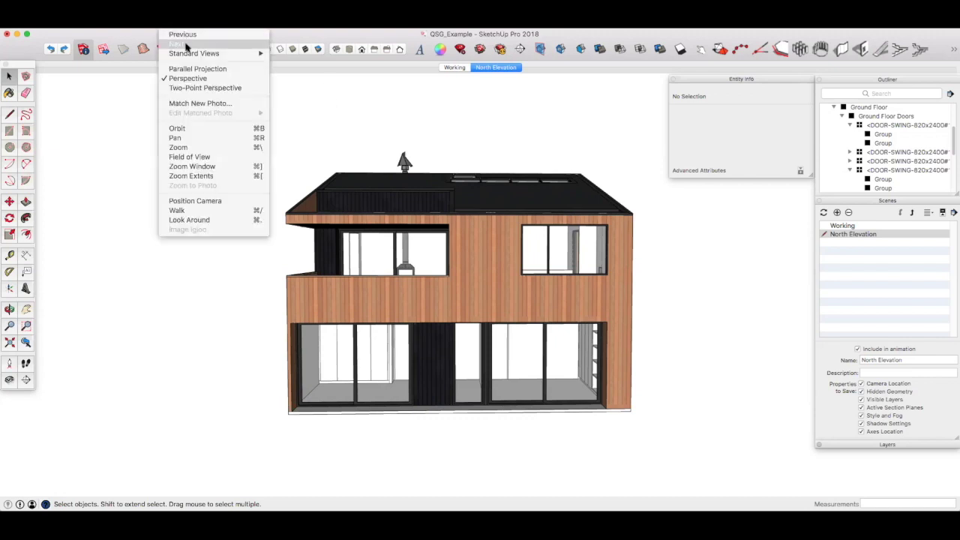
pyautogui.moveTo(191, 53)
pyautogui.click(286, 54)
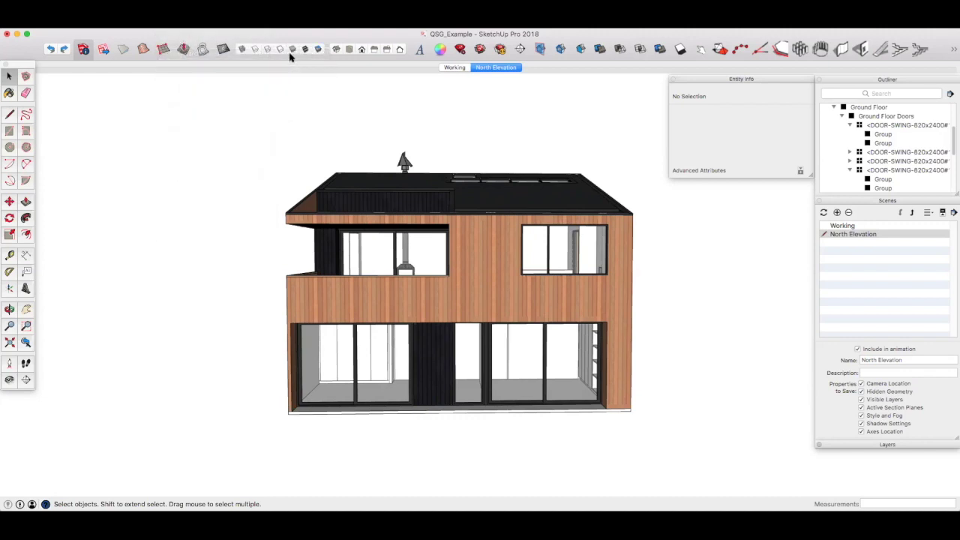
# - Try the Front and then the Back standard views for a straight-on elevation
pyautogui.click(180, 23)
pyautogui.moveTo(217, 54)
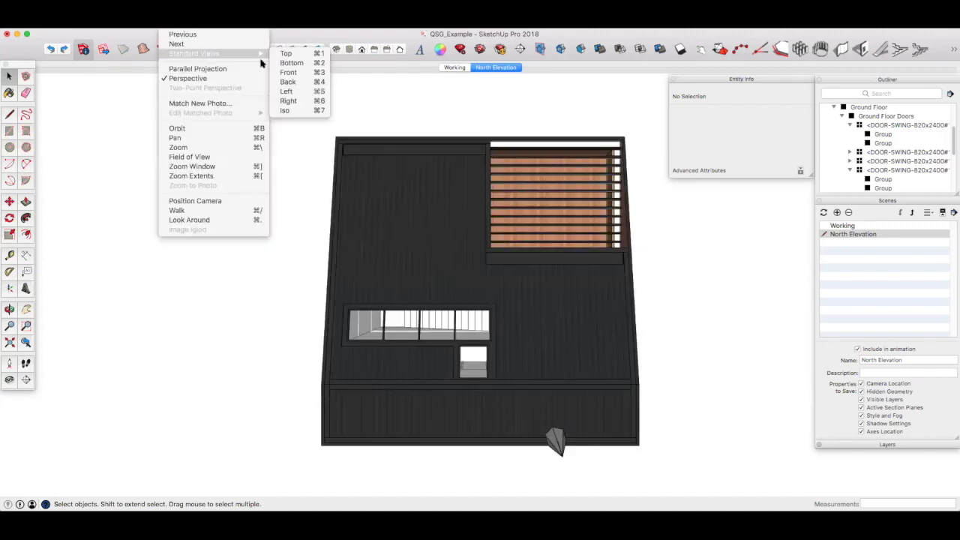
pyautogui.click(292, 73)
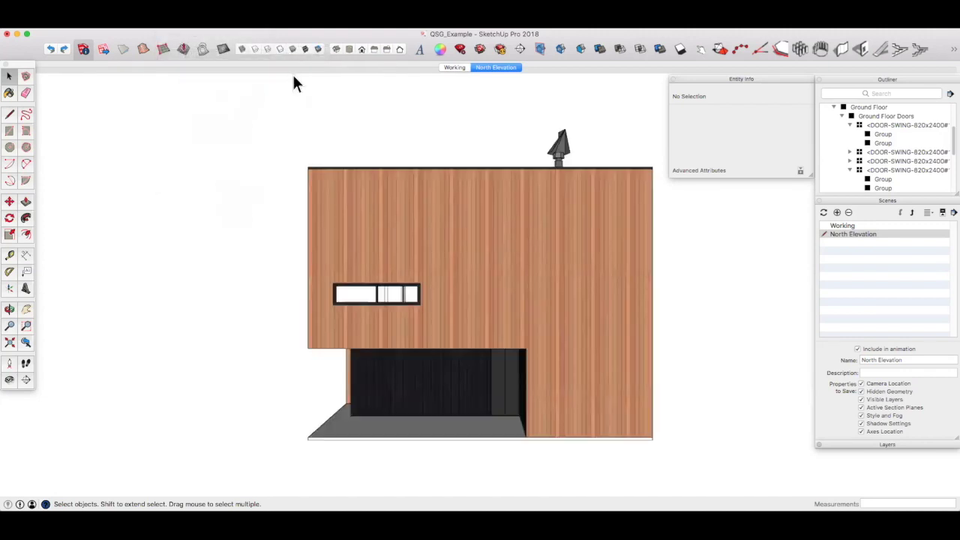
pyautogui.click(184, 23)
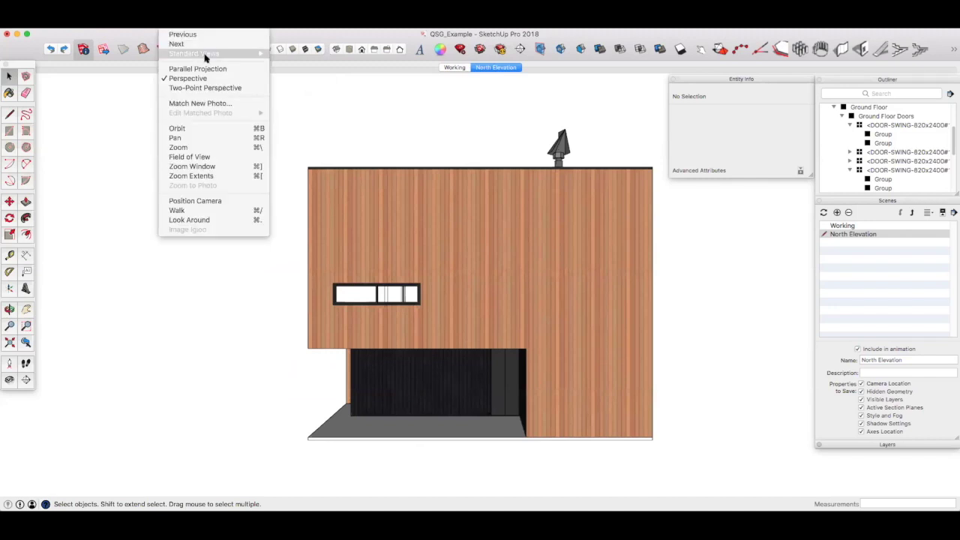
pyautogui.moveTo(206, 54)
pyautogui.click(306, 82)
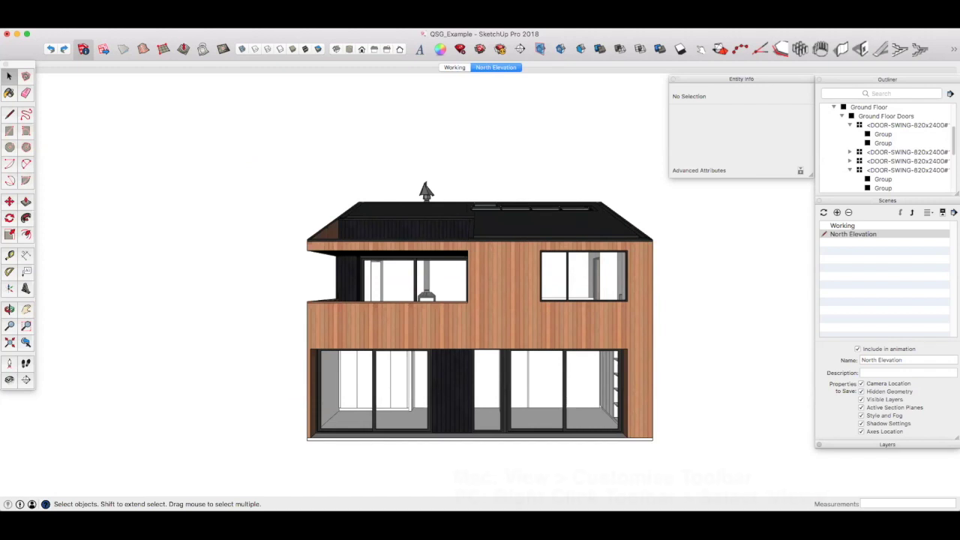
# - Add the Standard Views set to the toolbar through View > Customize Toolbar
pyautogui.click(121, 15)
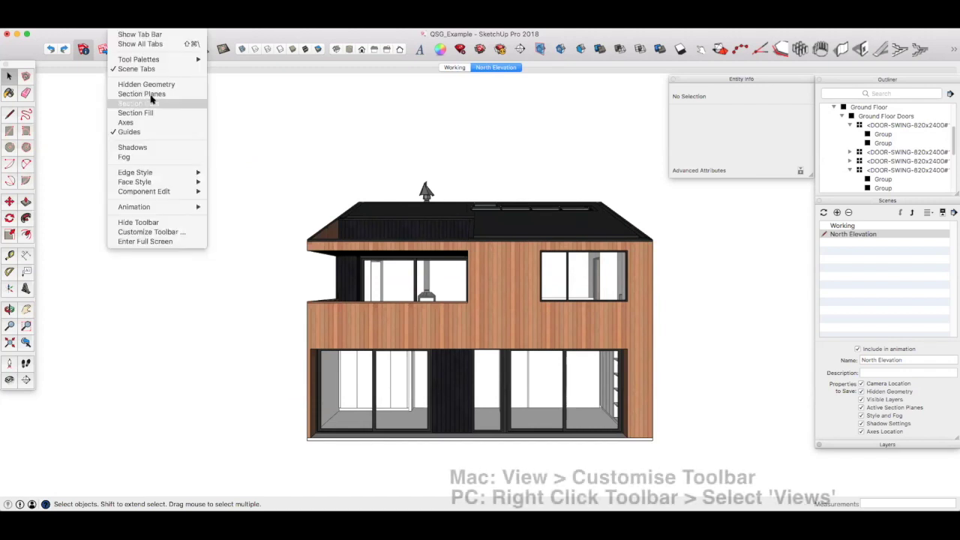
pyautogui.click(169, 235)
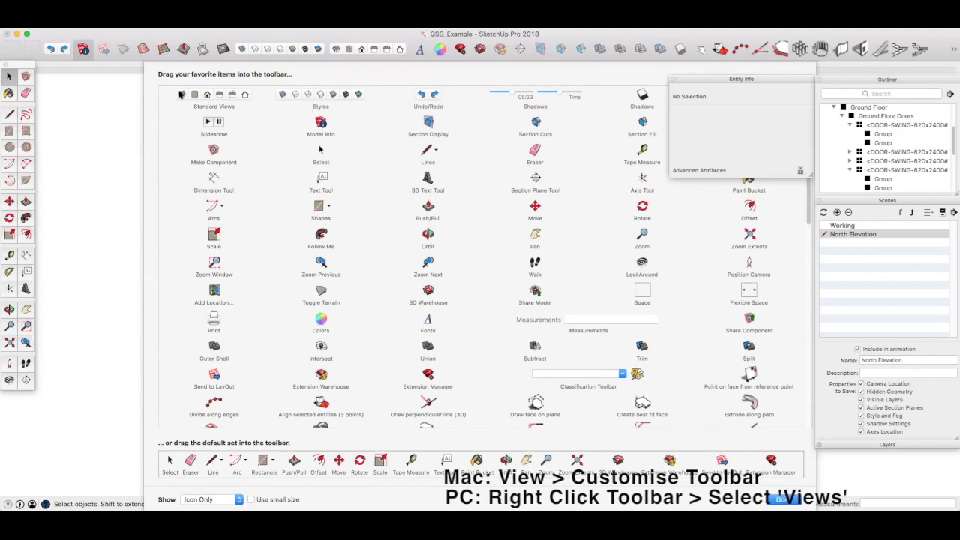
pyautogui.moveTo(178, 96); pyautogui.dragTo(303, 49)
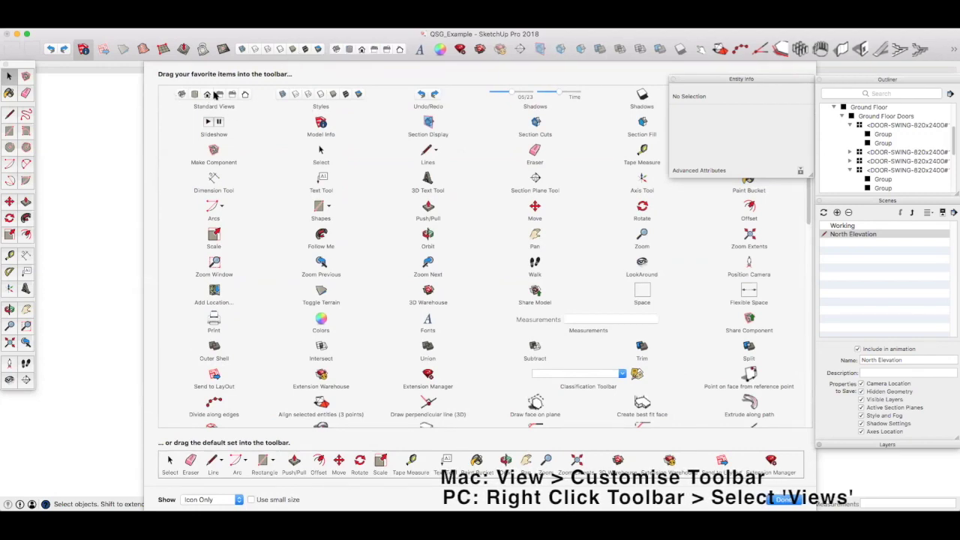
pyautogui.click(782, 499)
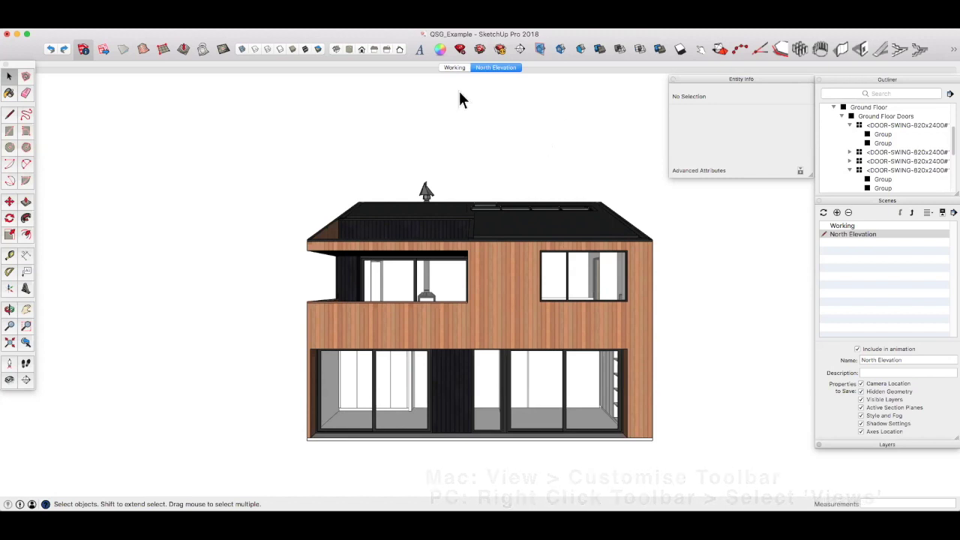
# - Test the Front, Back and side view buttons, then switch the camera to Parallel Projection
pyautogui.click(361, 50)
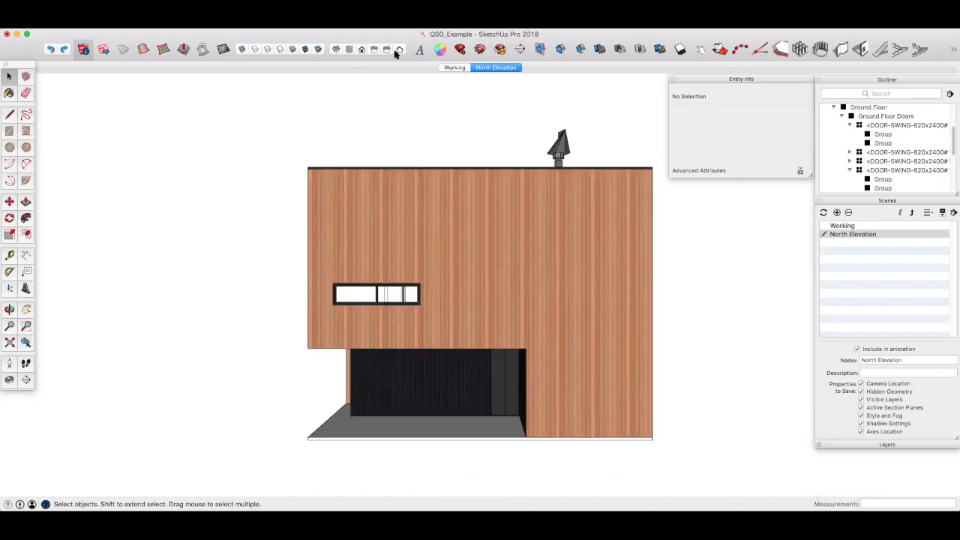
pyautogui.click(388, 50)
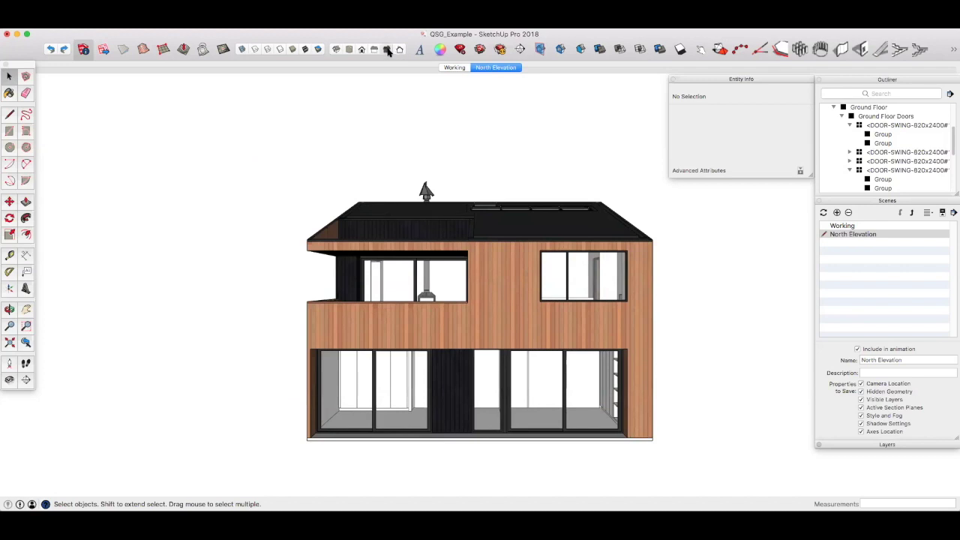
pyautogui.click(391, 49)
pyautogui.click(399, 49)
pyautogui.click(180, 22)
pyautogui.click(209, 69)
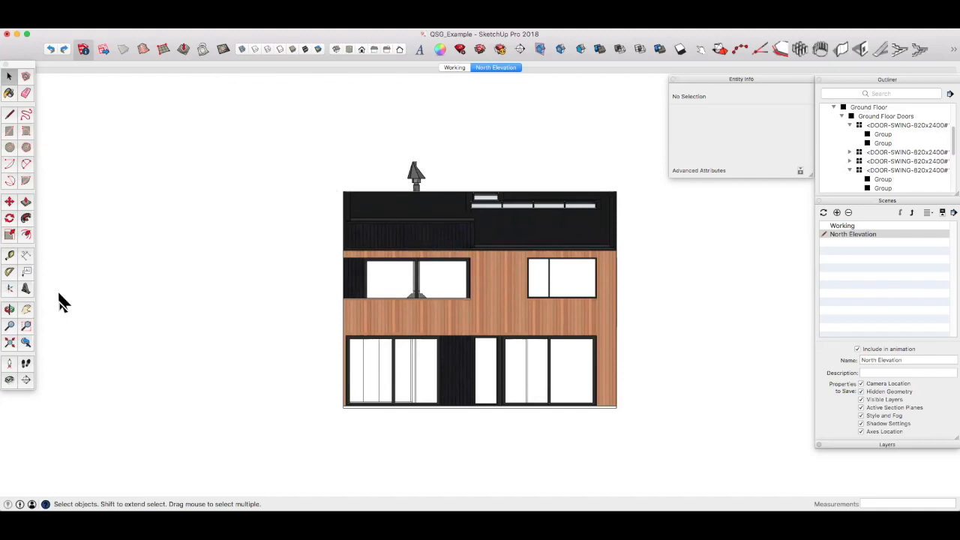
# - Zoom in and reposition so the flat elevation is centred and enlarged
pyautogui.press('o')
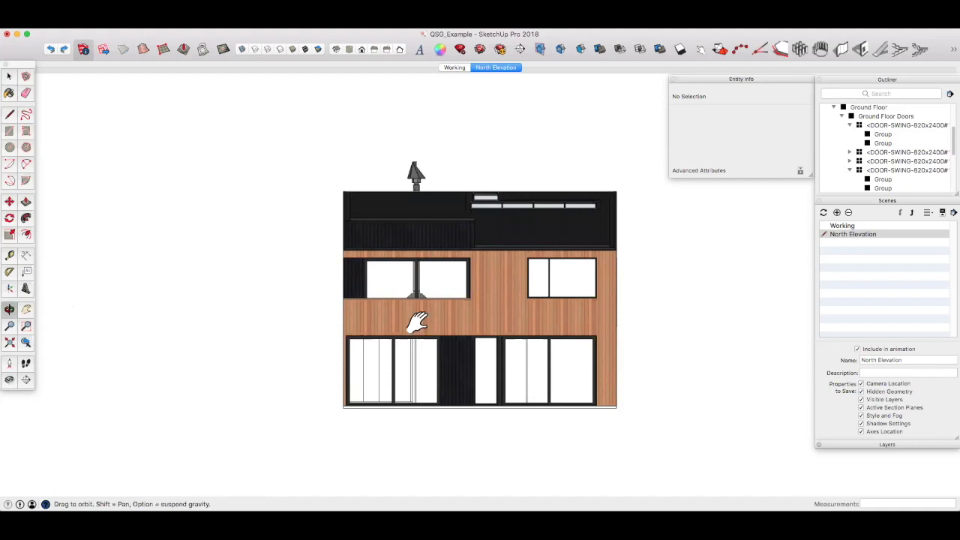
pyautogui.keyDown('shift'); pyautogui.moveTo(420, 321); pyautogui.dragTo(396, 317); pyautogui.keyUp('shift')
pyautogui.press('space')
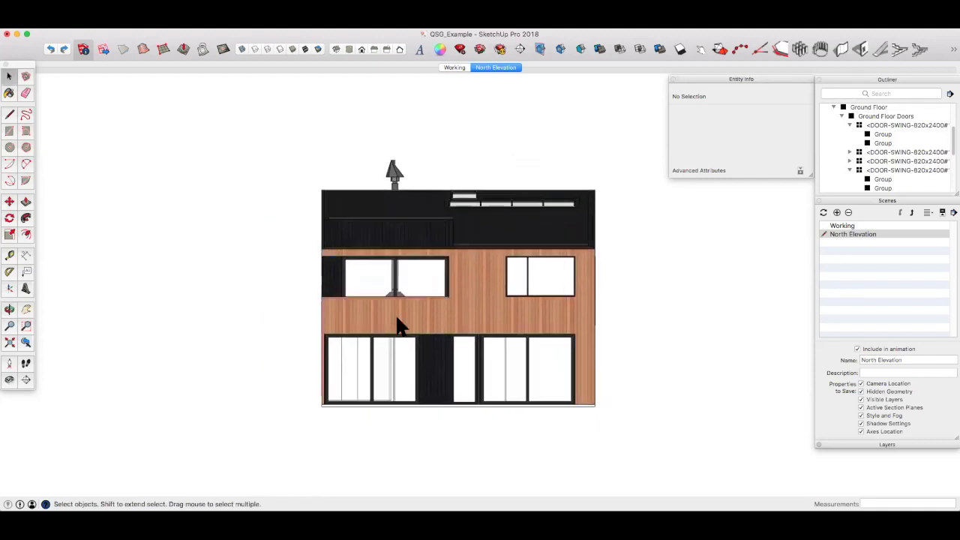
pyautogui.scroll(4, 397, 321)
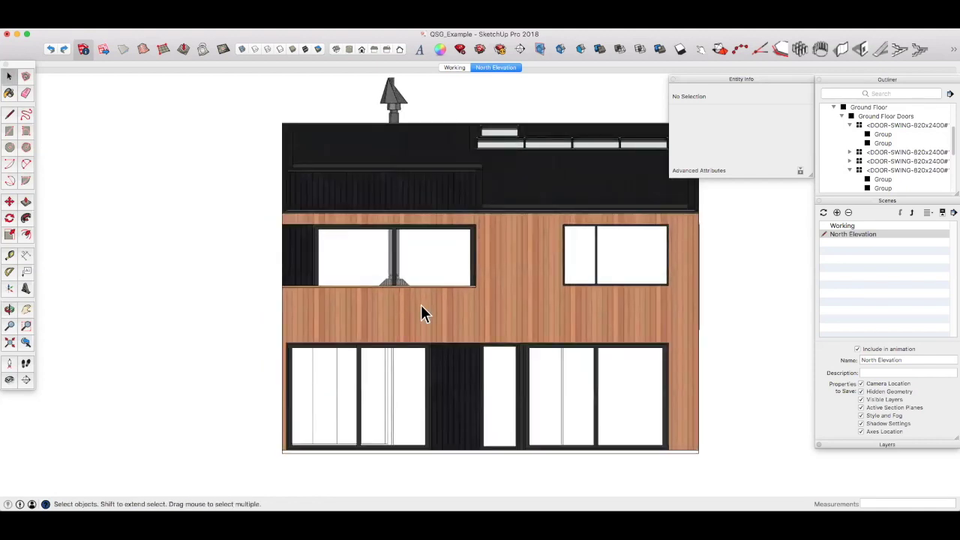
pyautogui.press('o')
pyautogui.keyDown('shift'); pyautogui.moveTo(435, 302); pyautogui.dragTo(431, 314); pyautogui.keyUp('shift')
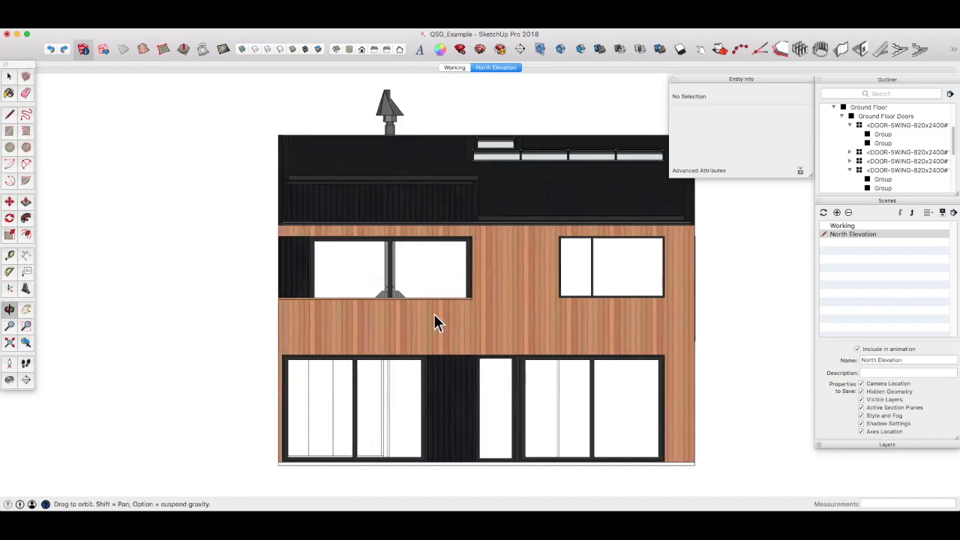
pyautogui.press('space')
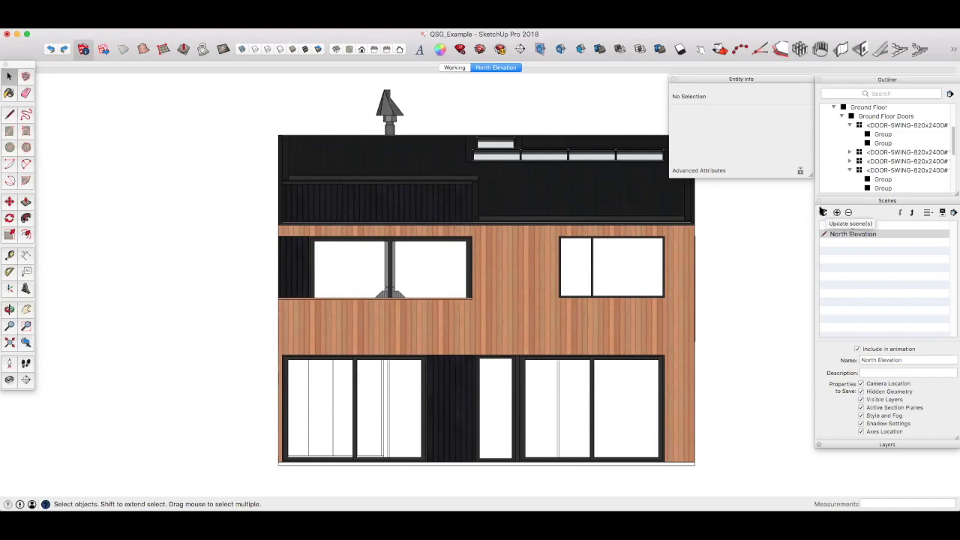
# - Update the North Elevation scene with this view, then return to the Working scene
pyautogui.click(824, 213)
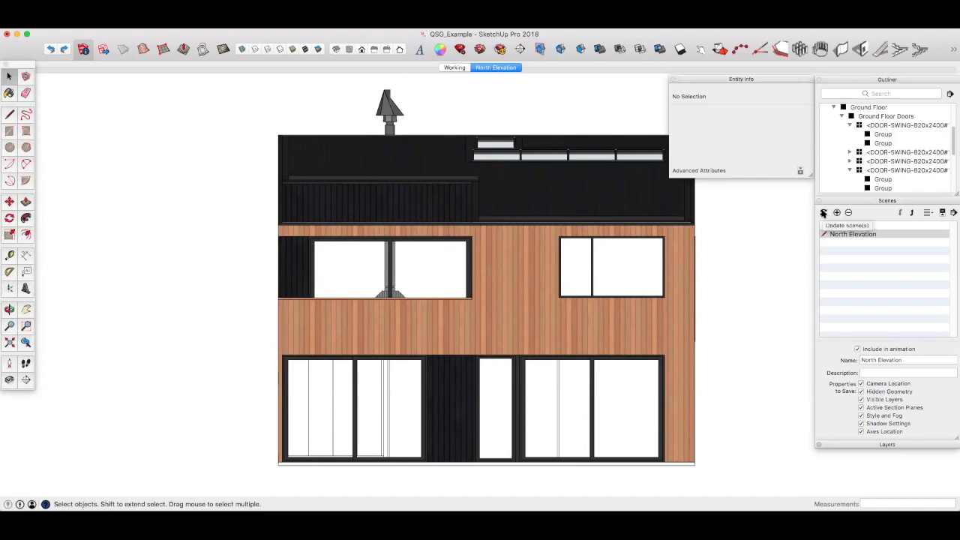
pyautogui.rightClick(491, 69)
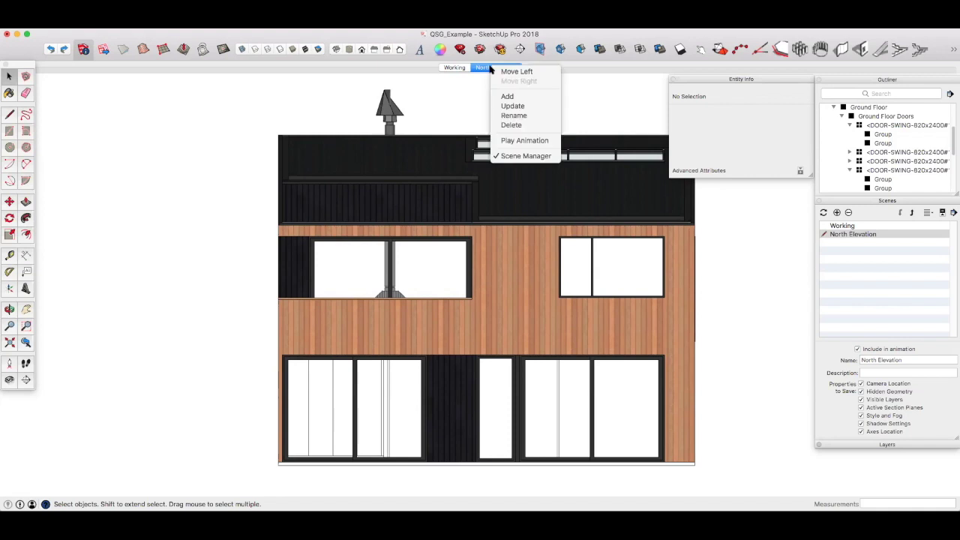
pyautogui.click(513, 106)
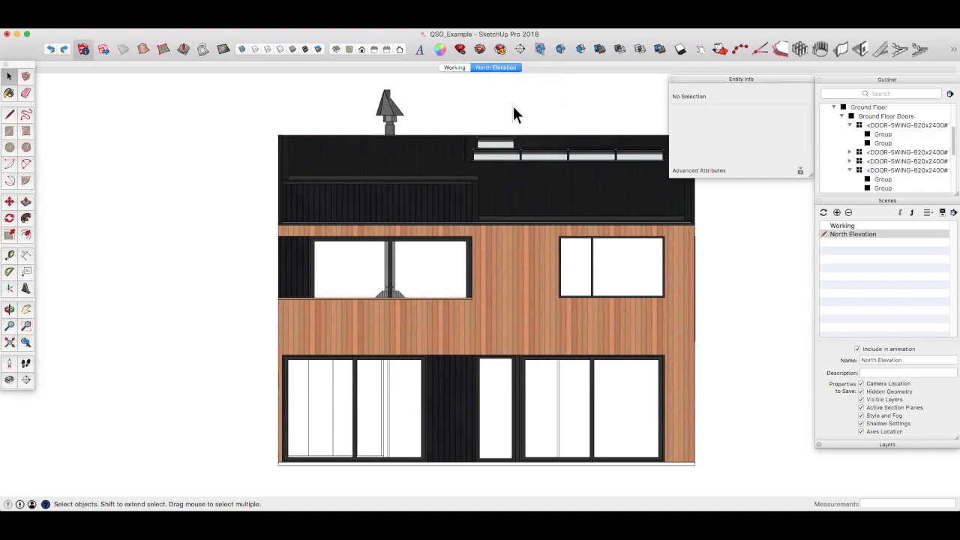
pyautogui.click(453, 68)
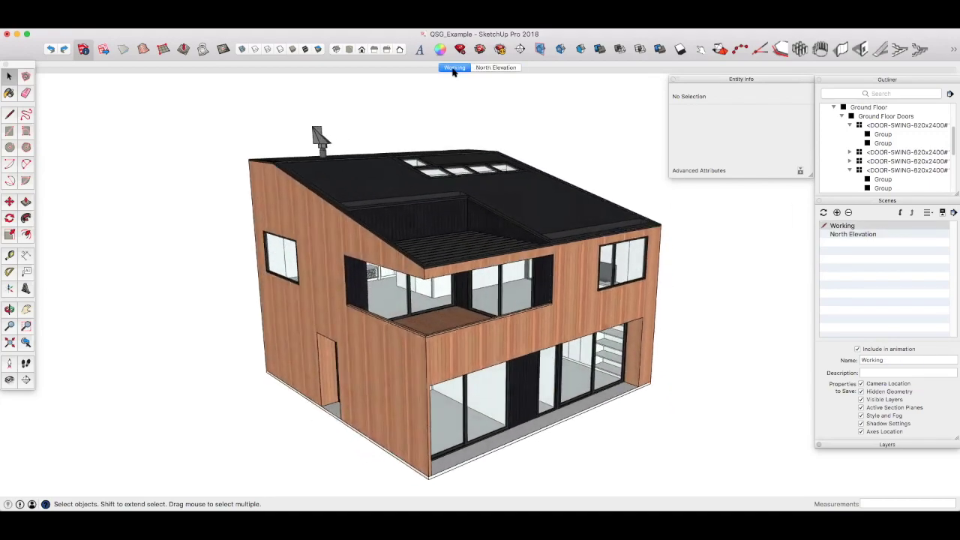
# - Switch North Elevation, Working, then North Elevation again to watch the camera animate
pyautogui.click(488, 67)
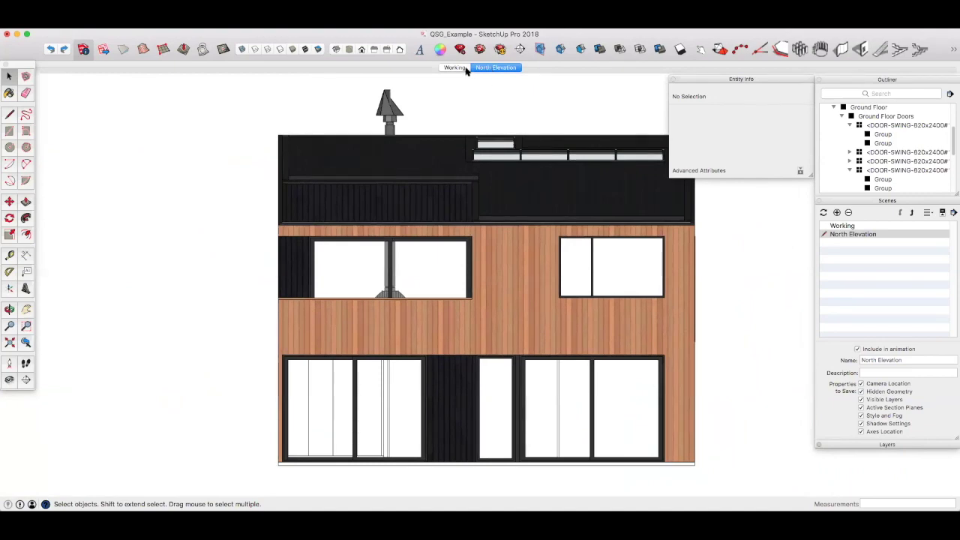
pyautogui.click(455, 67)
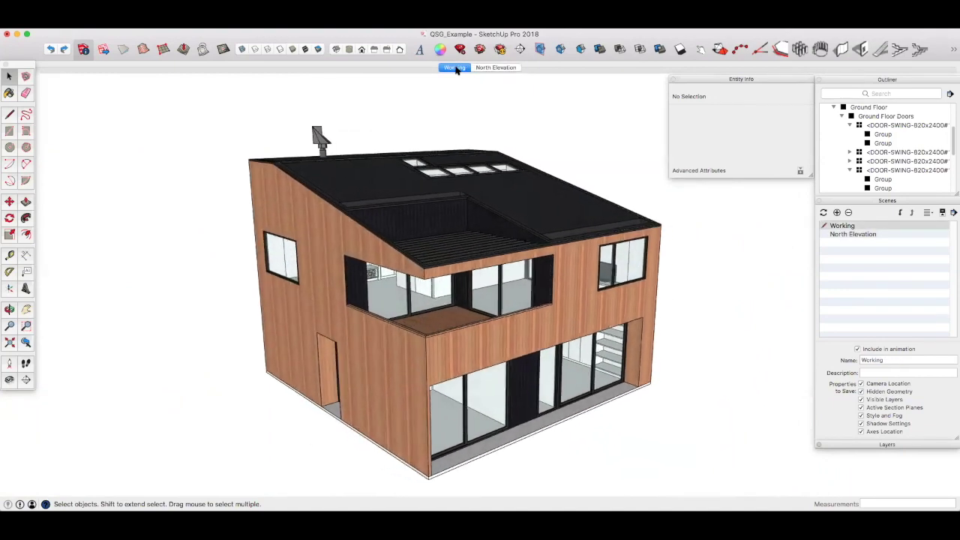
pyautogui.click(501, 68)
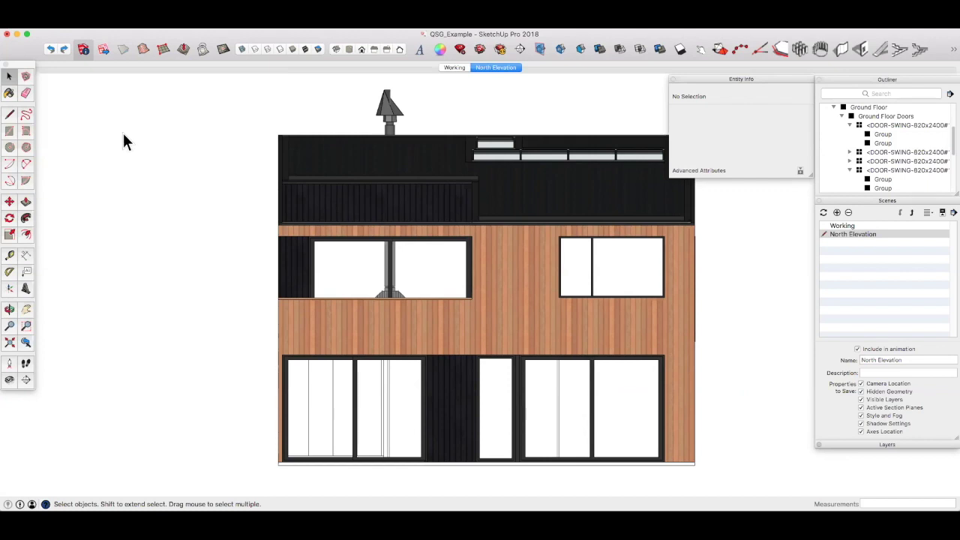
# - Uncheck Enable scene transitions in Model Info > Animation
pyautogui.click(82, 49)
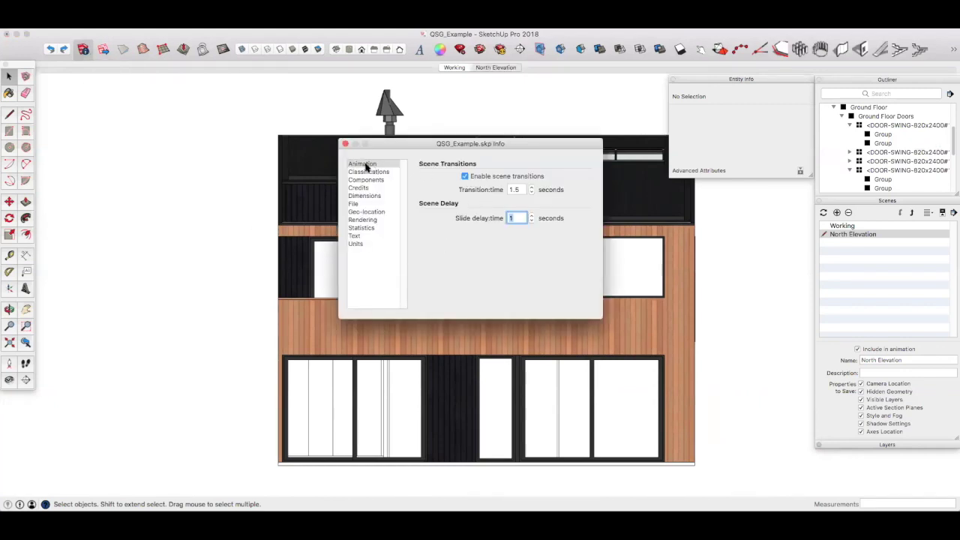
pyautogui.click(465, 177)
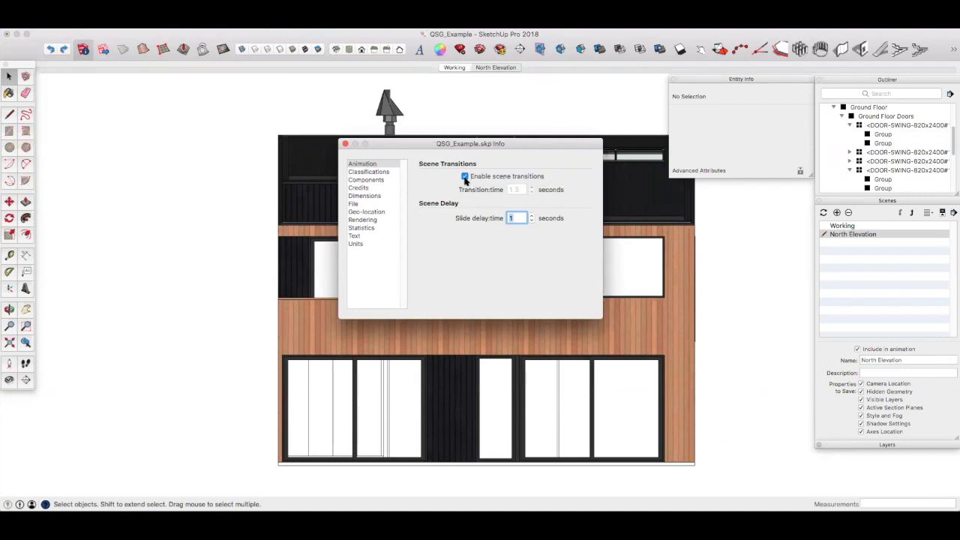
pyautogui.click(344, 144)
# - Flip between Working and North Elevation to confirm instant switching, then add a third scene
pyautogui.click(454, 68)
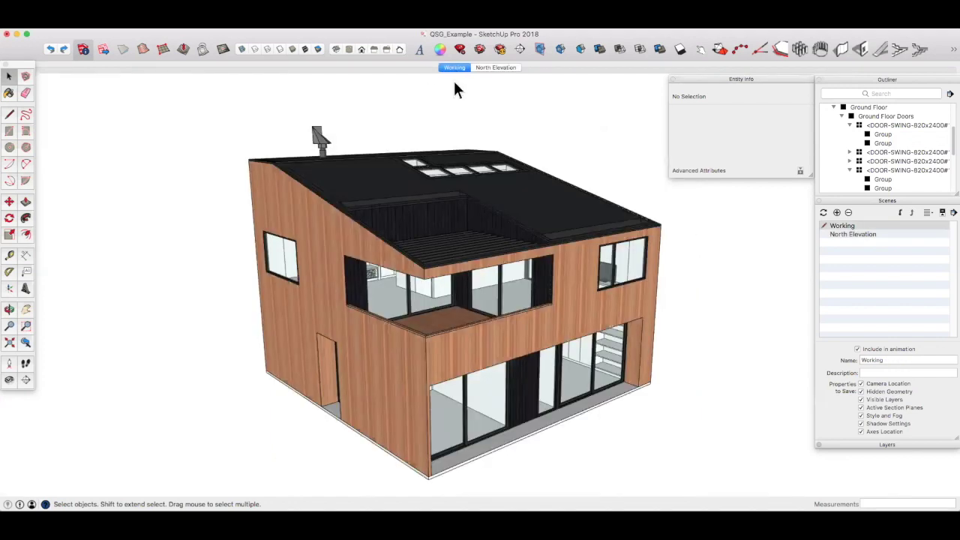
pyautogui.click(491, 68)
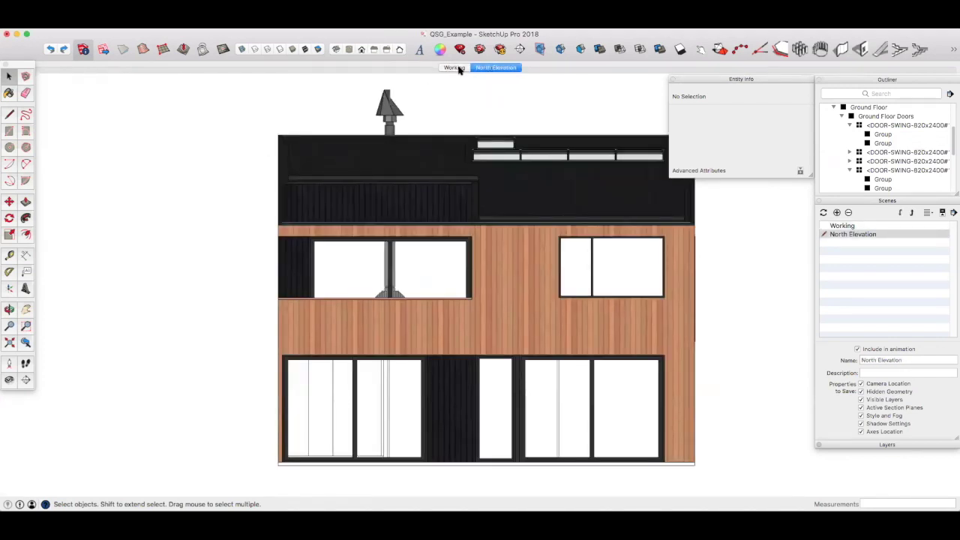
pyautogui.click(459, 69)
pyautogui.click(502, 68)
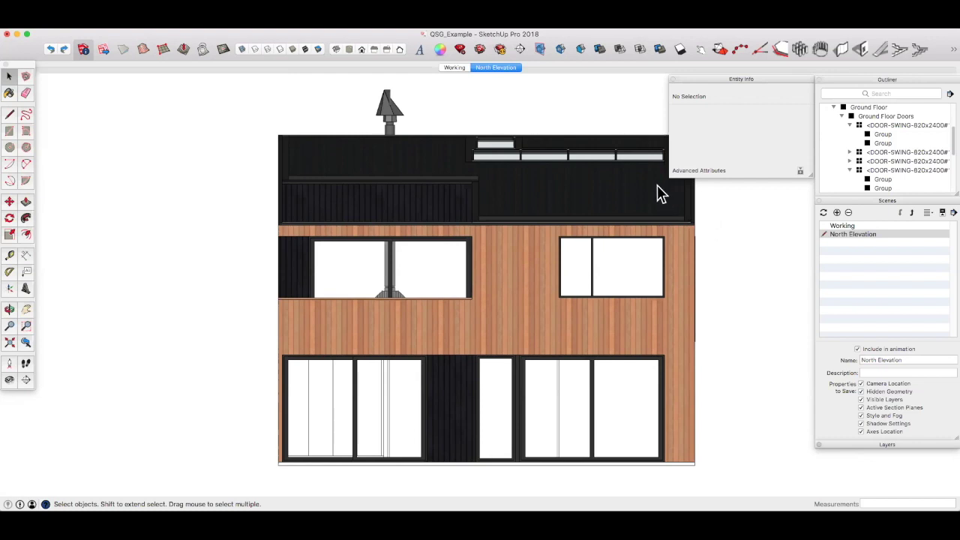
pyautogui.click(837, 213)
# - Rename the third scene South Elevation and add a fourth named East Elevation
pyautogui.moveTo(886, 361); pyautogui.dragTo(849, 350)
pyautogui.write('S')
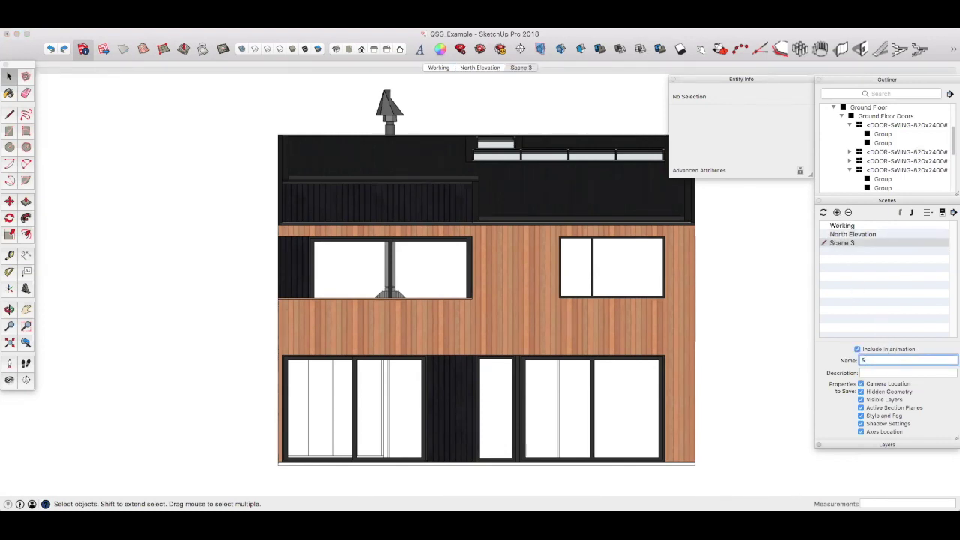
pyautogui.write('outh Elevation')
pyautogui.press('Return')
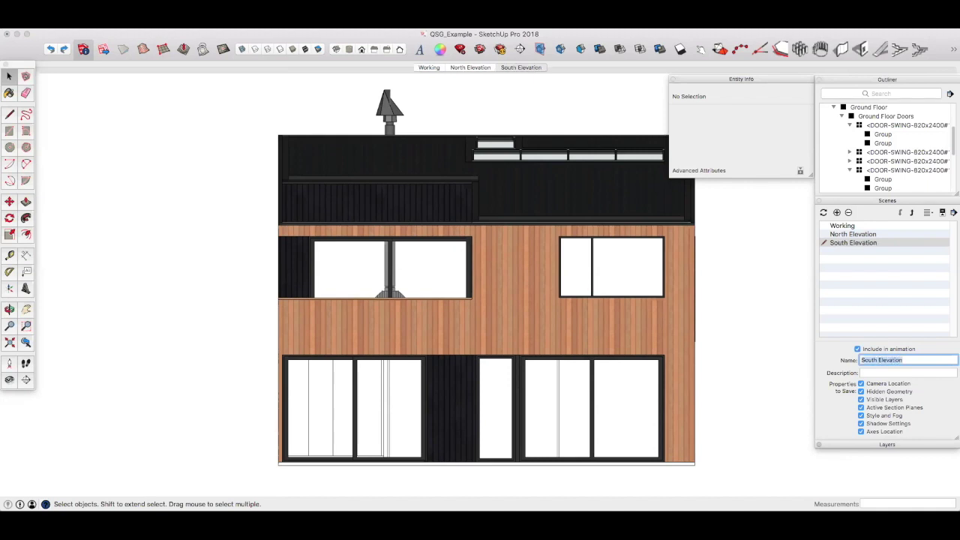
pyautogui.click(836, 213)
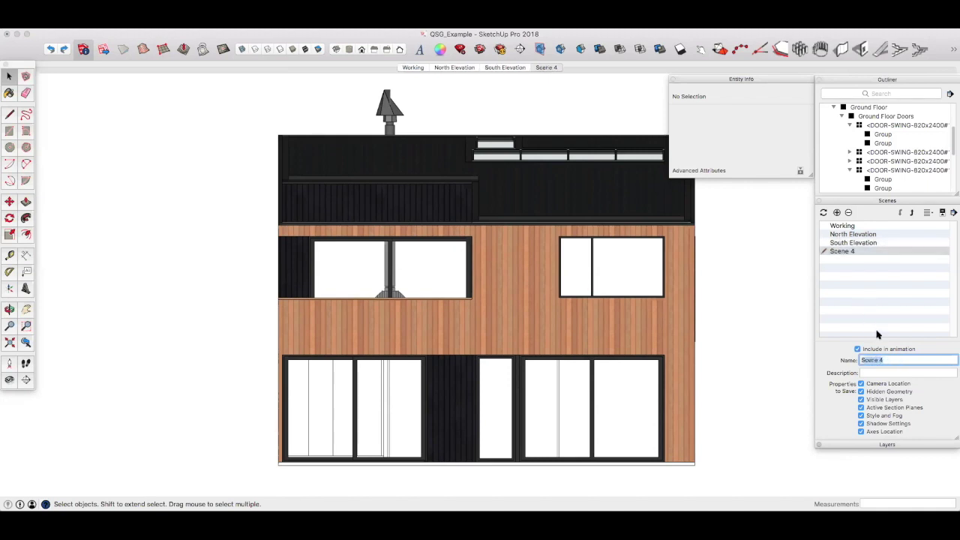
pyautogui.write('East Elevation')
pyautogui.press('Return')
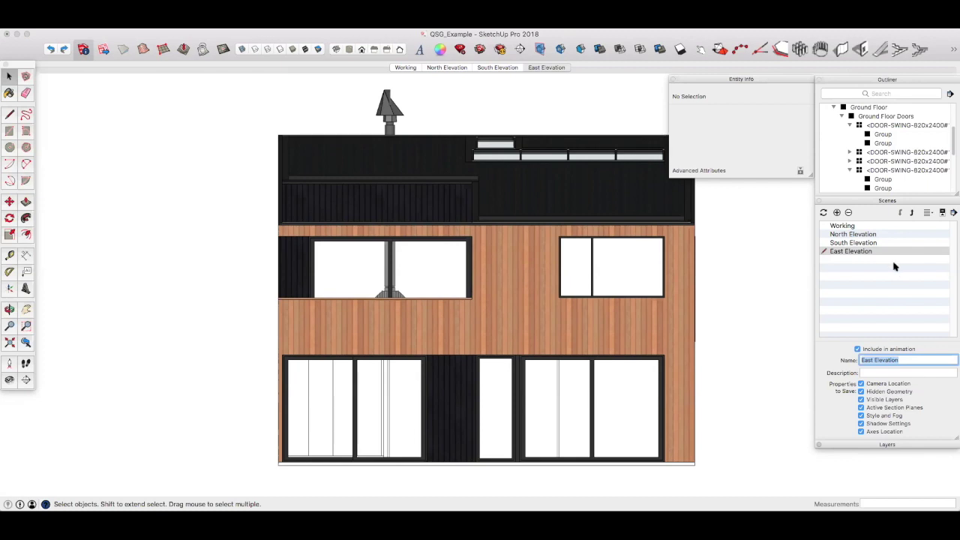
# - Add a fifth scene named West Elevation, then select South Elevation
pyautogui.click(837, 213)
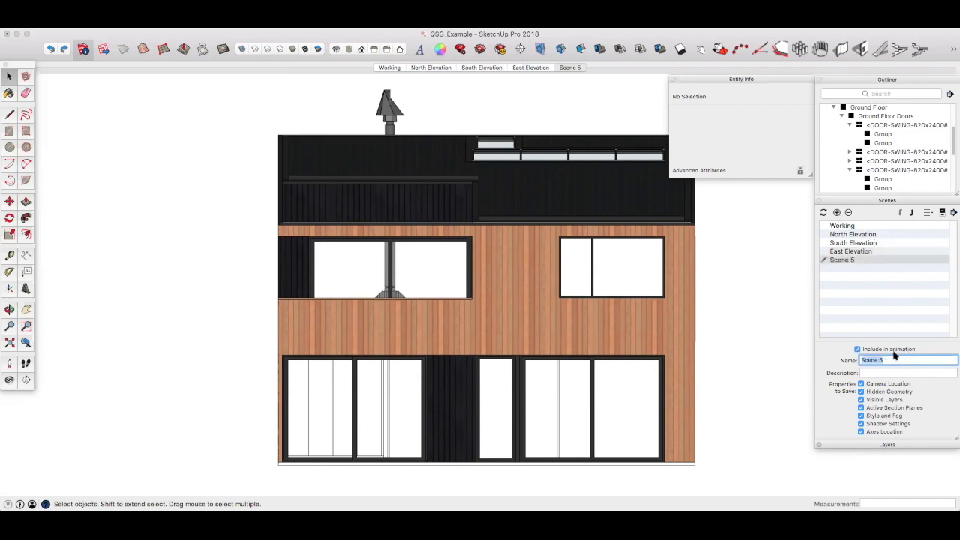
pyautogui.write('West Elevation')
pyautogui.press('Return')
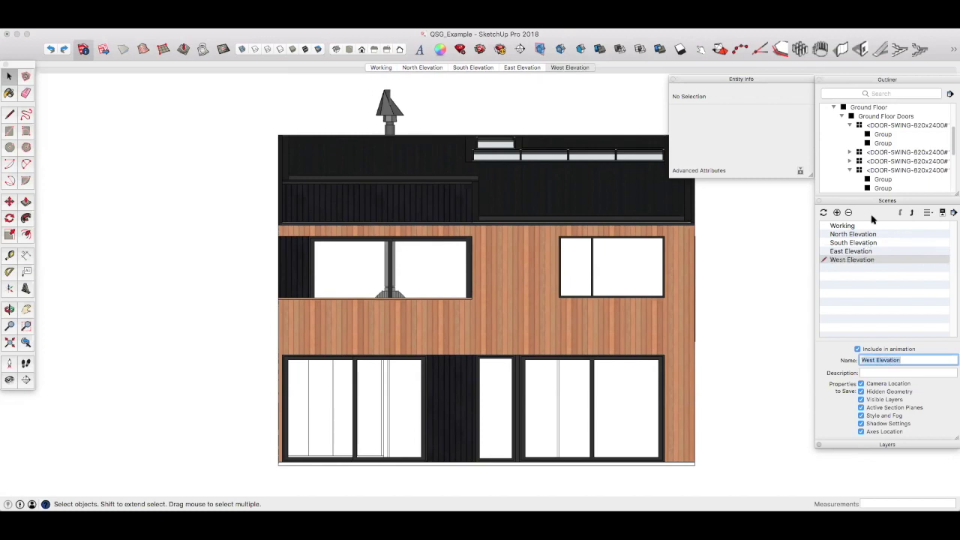
pyautogui.click(870, 243)
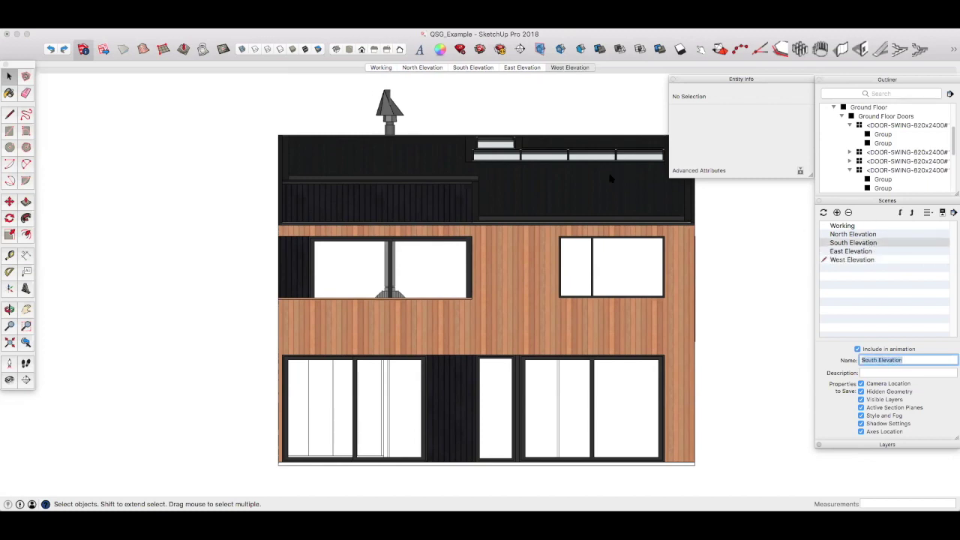
# - Show the opposite side flat and update the South Elevation scene with it
pyautogui.press('pagedown')
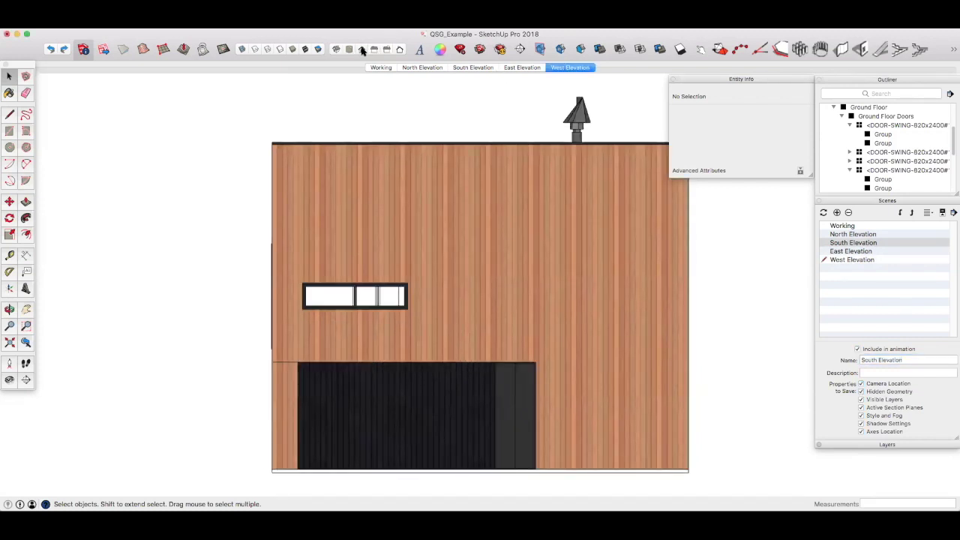
pyautogui.click(473, 67)
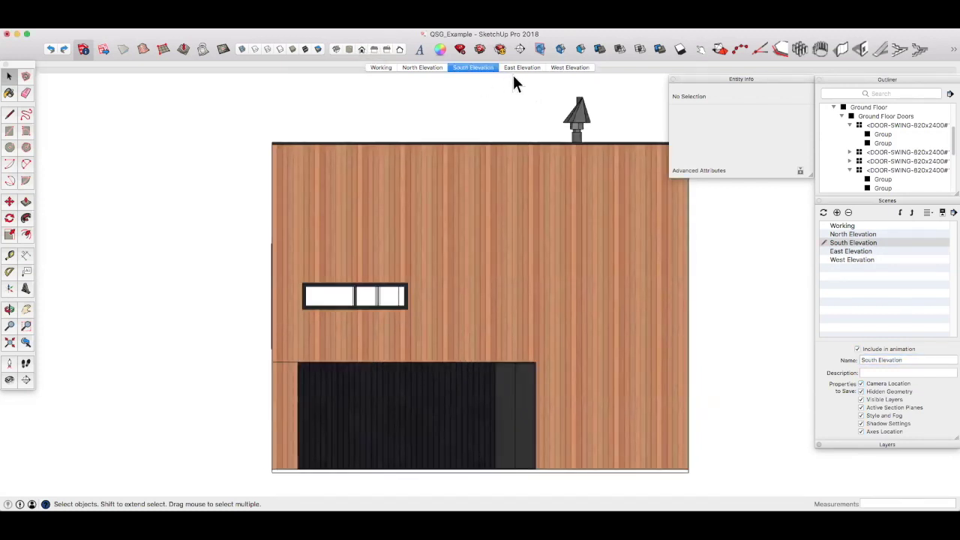
pyautogui.click(825, 212)
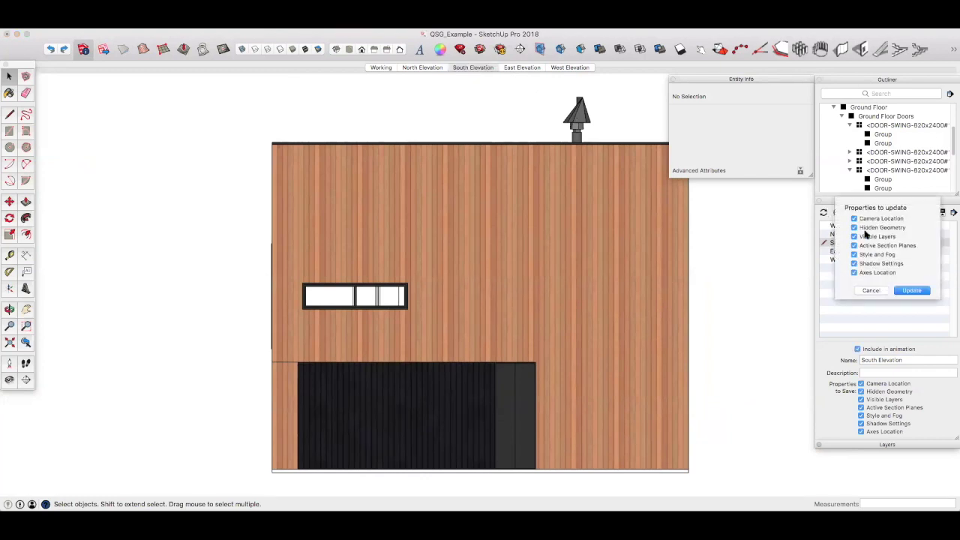
pyautogui.click(912, 295)
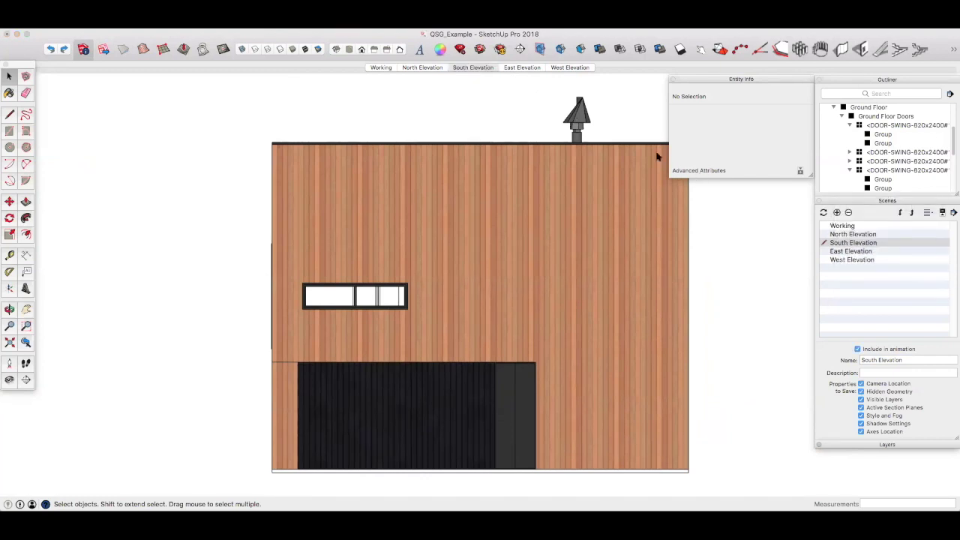
# - Set the flat east-side view and update the East Elevation scene with it
pyautogui.click(528, 68)
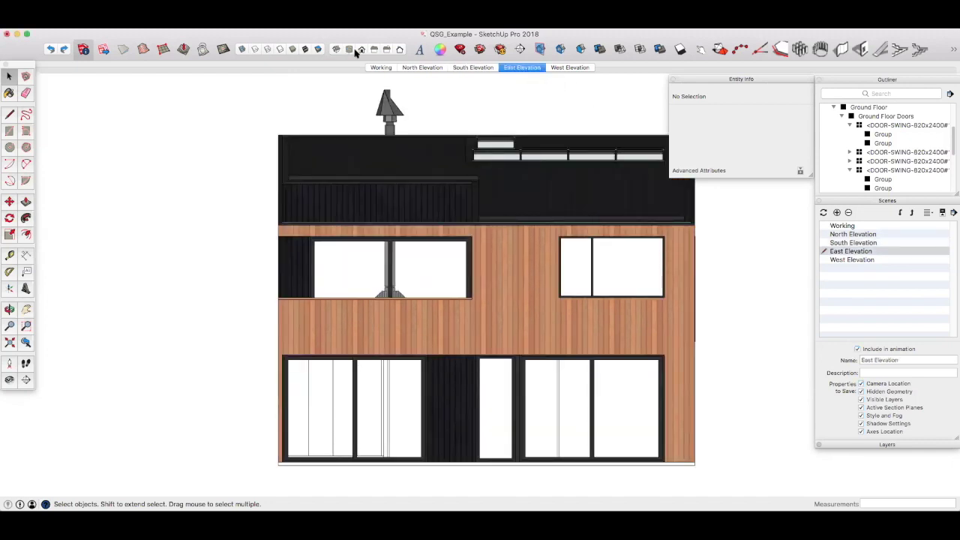
pyautogui.click(386, 51)
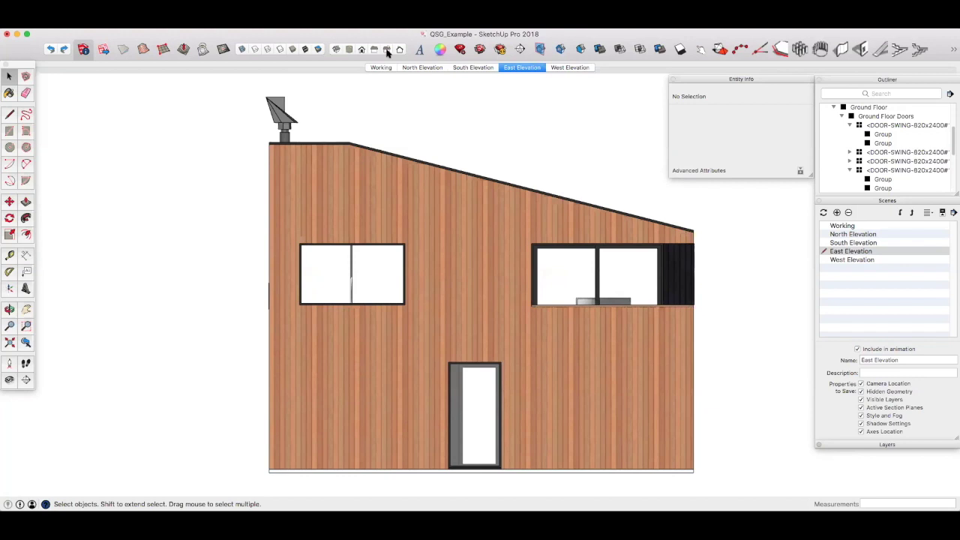
pyautogui.click(823, 212)
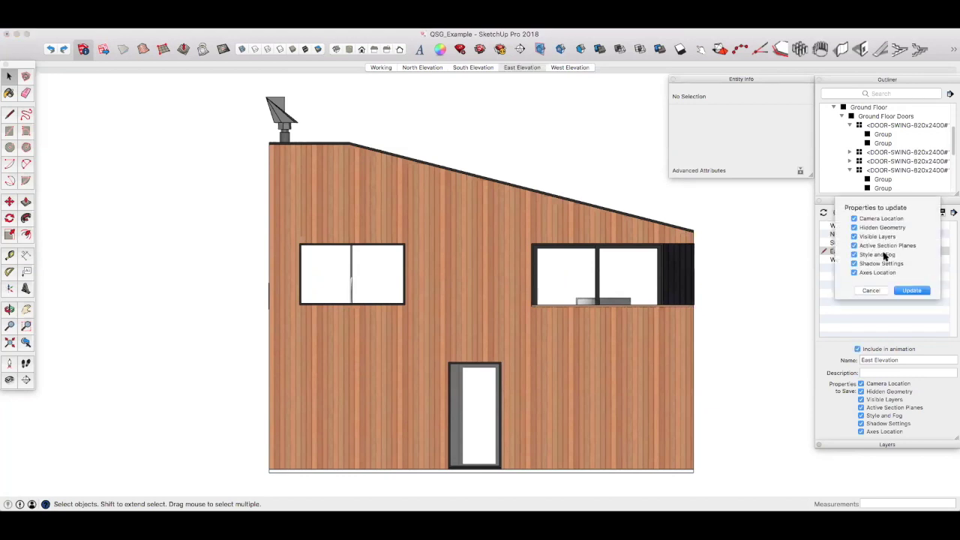
pyautogui.click(912, 289)
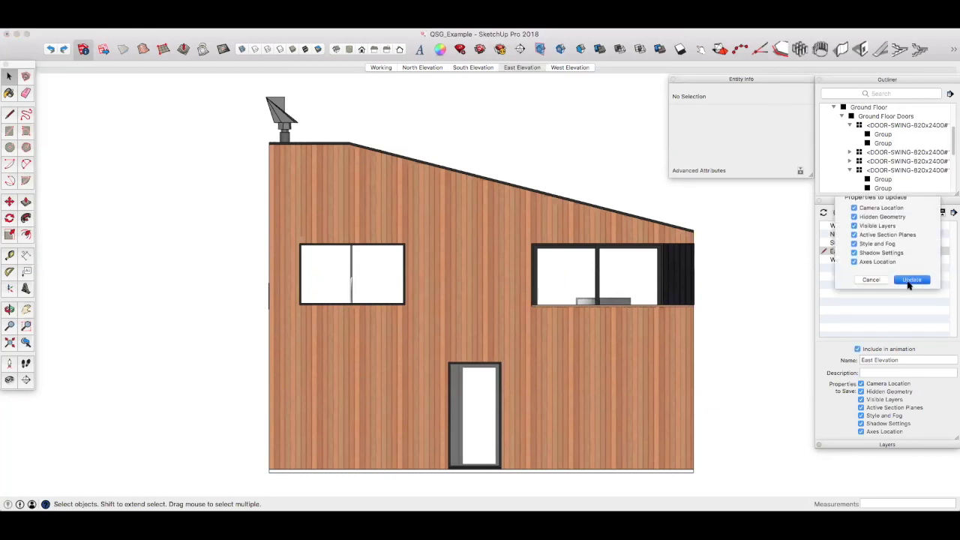
# - Set the flat west-side view and update the West Elevation scene with it
pyautogui.click(570, 67)
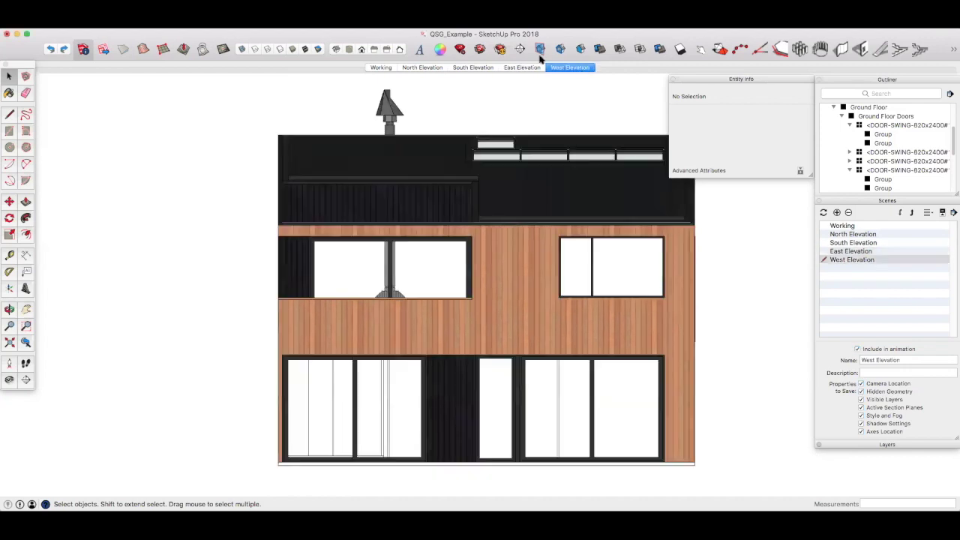
pyautogui.click(375, 51)
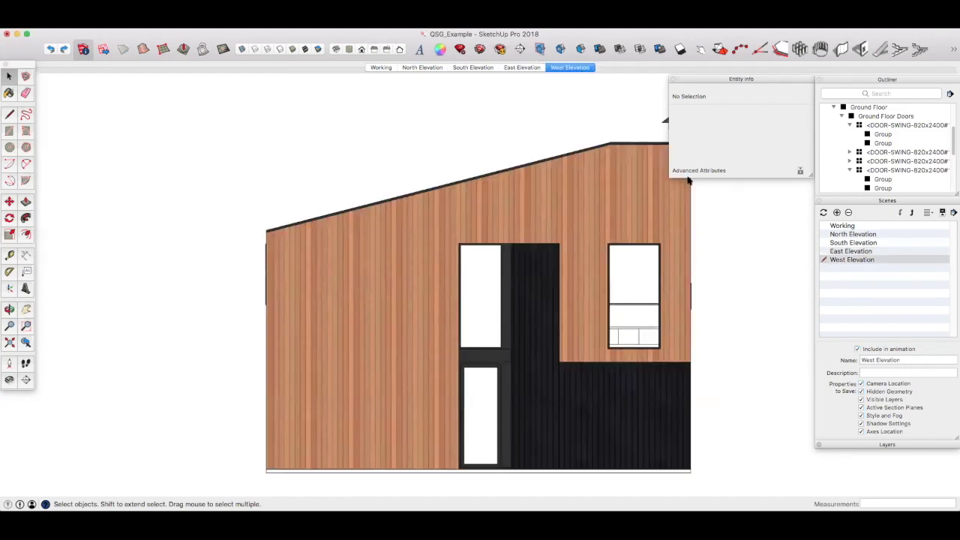
pyautogui.click(824, 213)
pyautogui.click(910, 285)
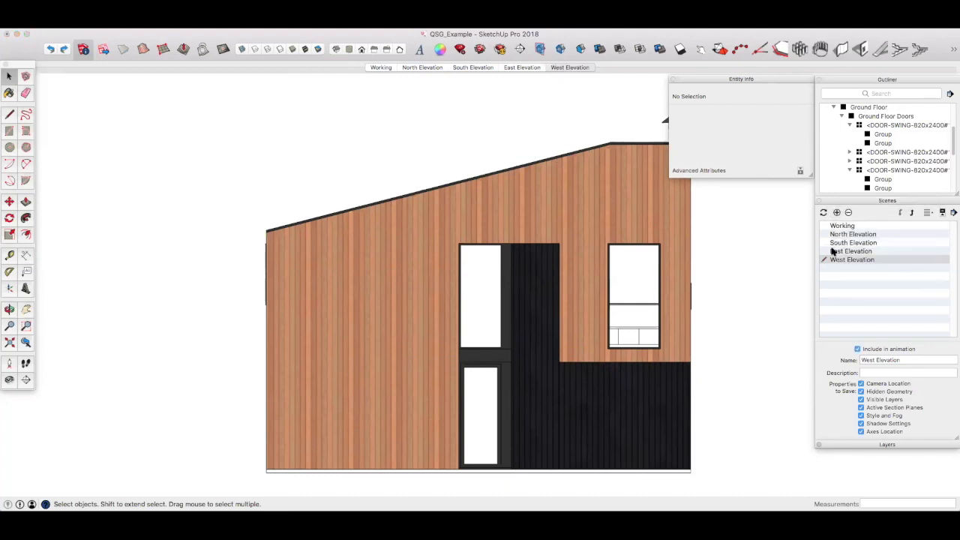
# - Check the North, South, East and West Elevation scenes in turn
pyautogui.click(433, 69)
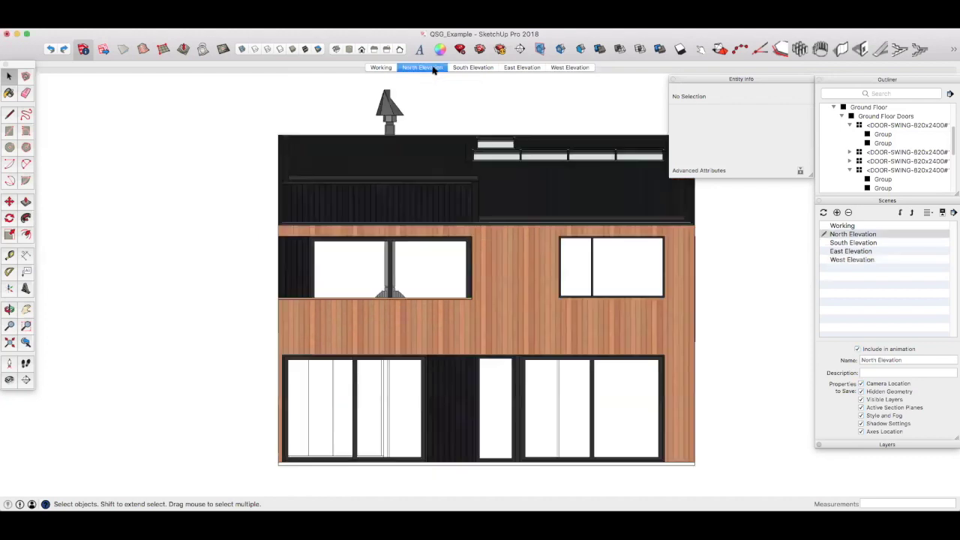
pyautogui.click(472, 68)
pyautogui.click(522, 67)
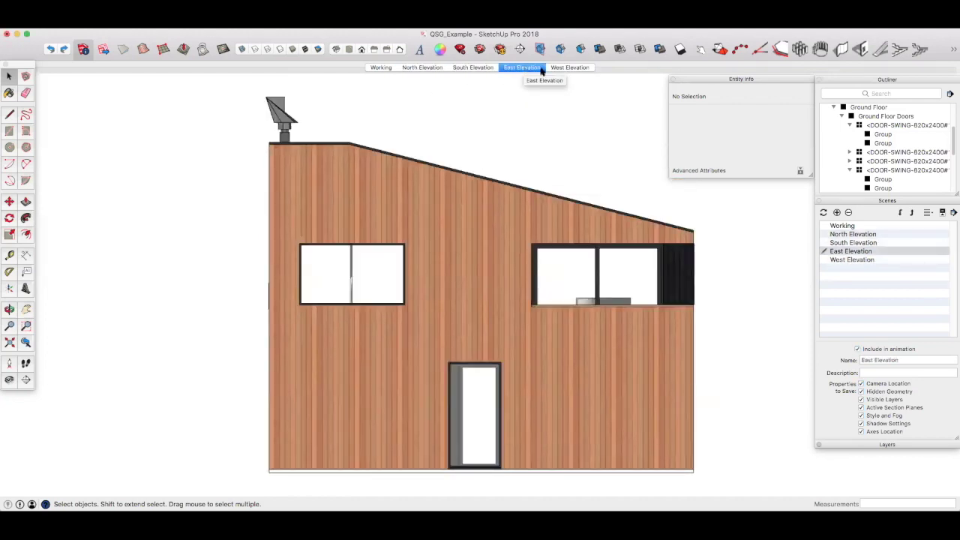
pyautogui.click(571, 67)
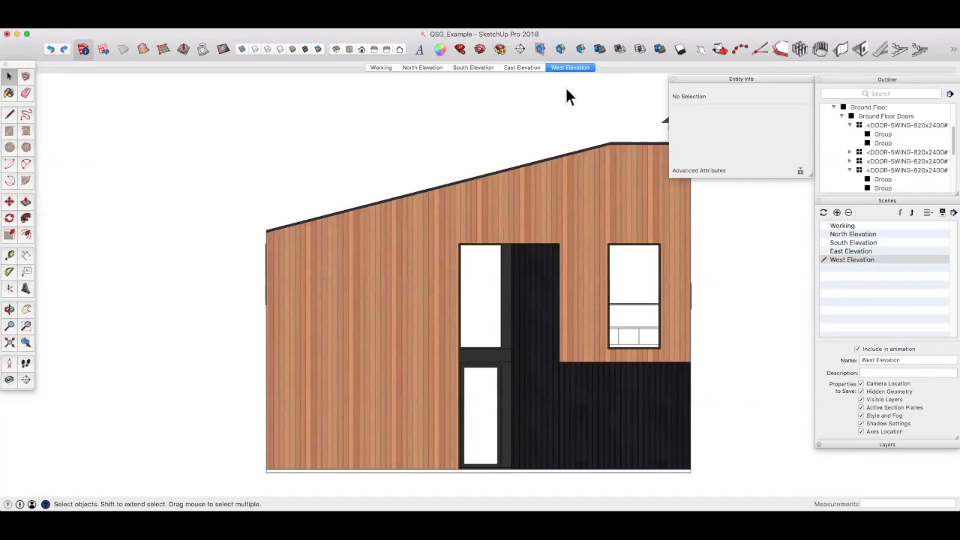